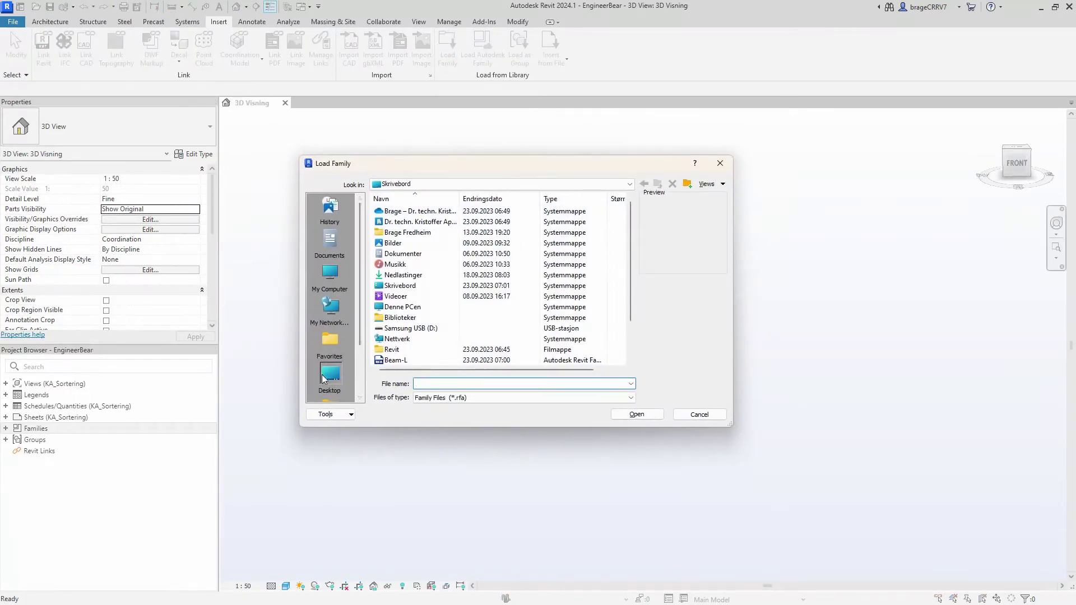
Step: Open Beam-L.rfa from the Desktop in Load Family to reach its Specify Types list
scroll(395, 314, "down", 2)
left_click(395, 318)
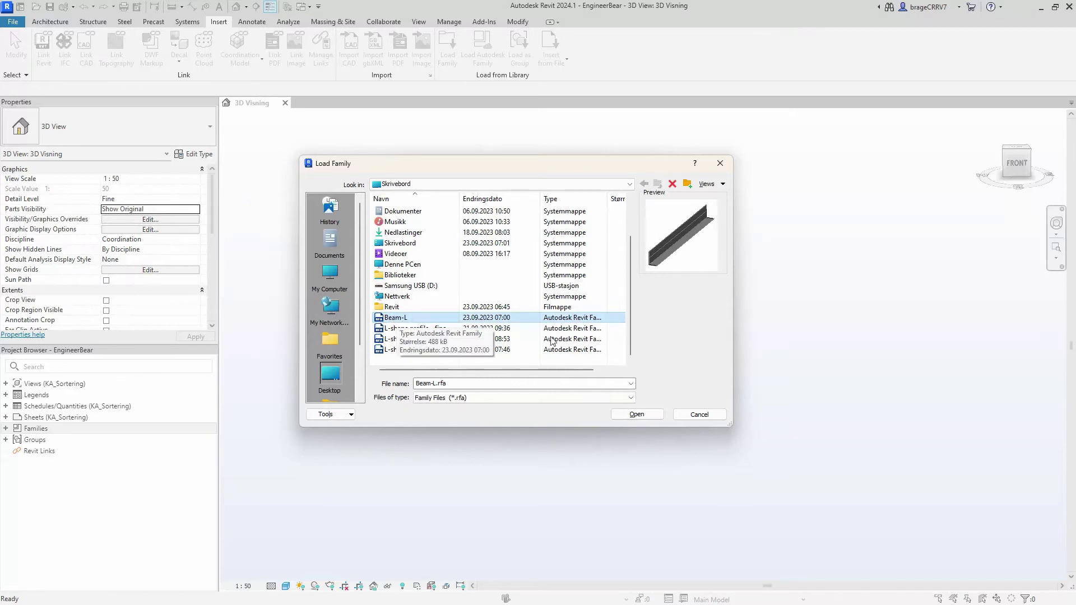
left_click(633, 414)
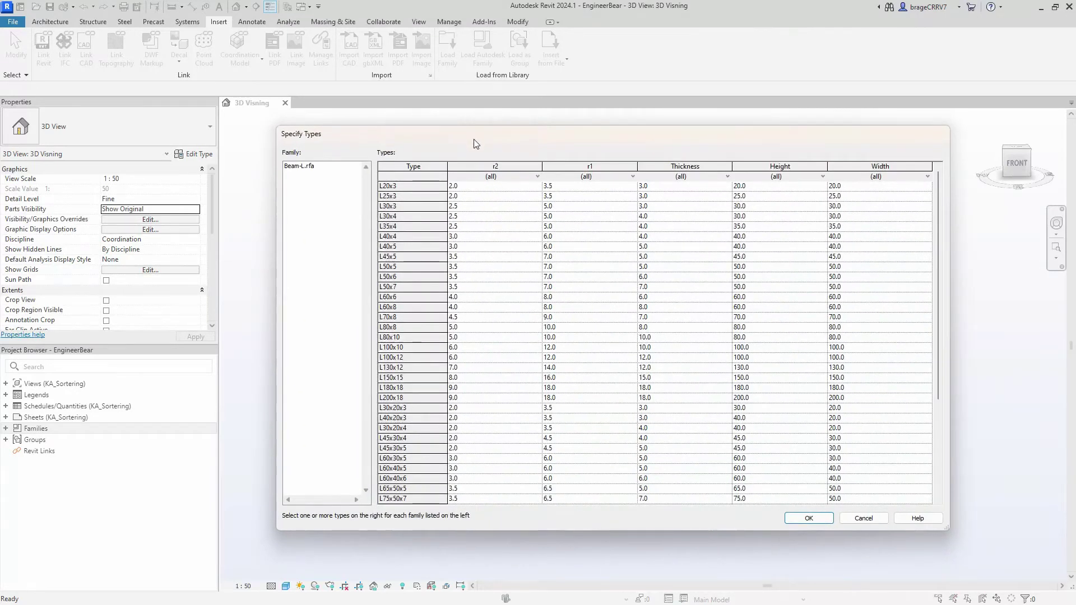
Step: Select the Beam-L types L60x30x5 through L80x40x6 and load them into the project
left_click_drag(473, 139, 421, 113)
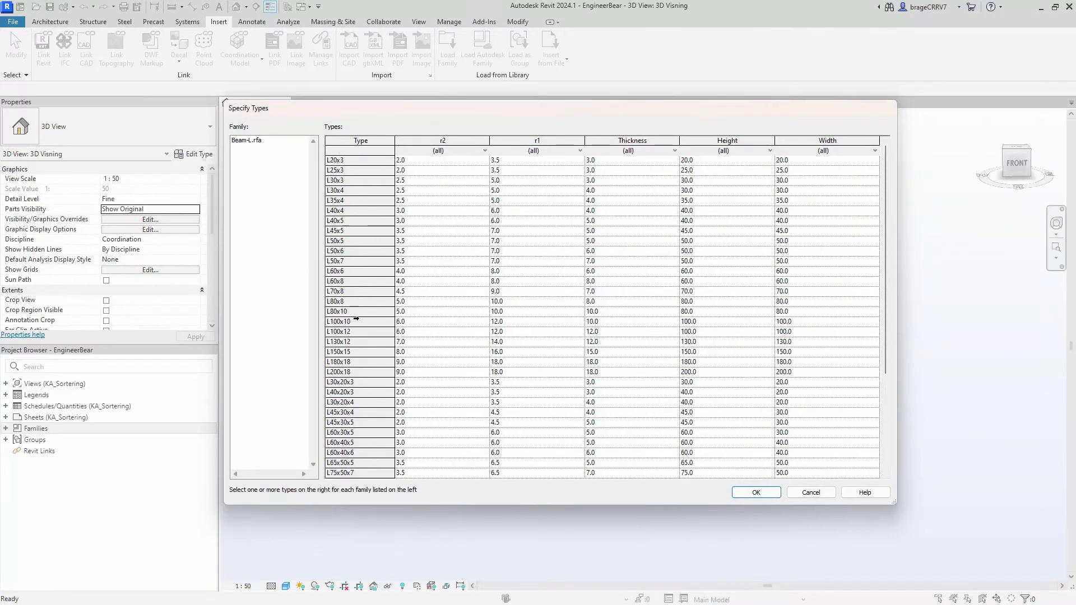
scroll(360, 311, "down", 5)
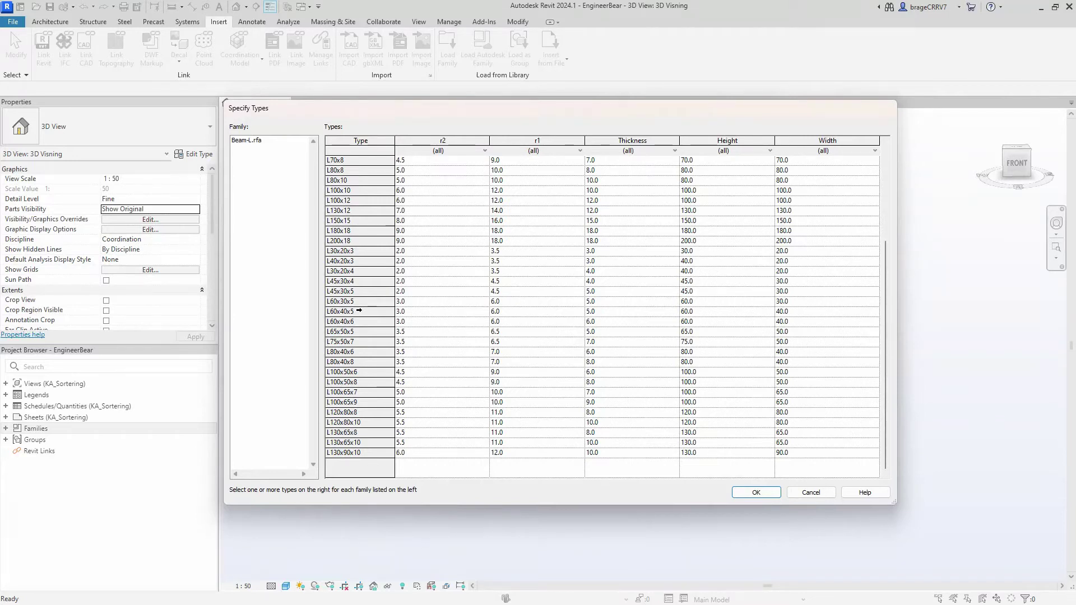
left_click(340, 300)
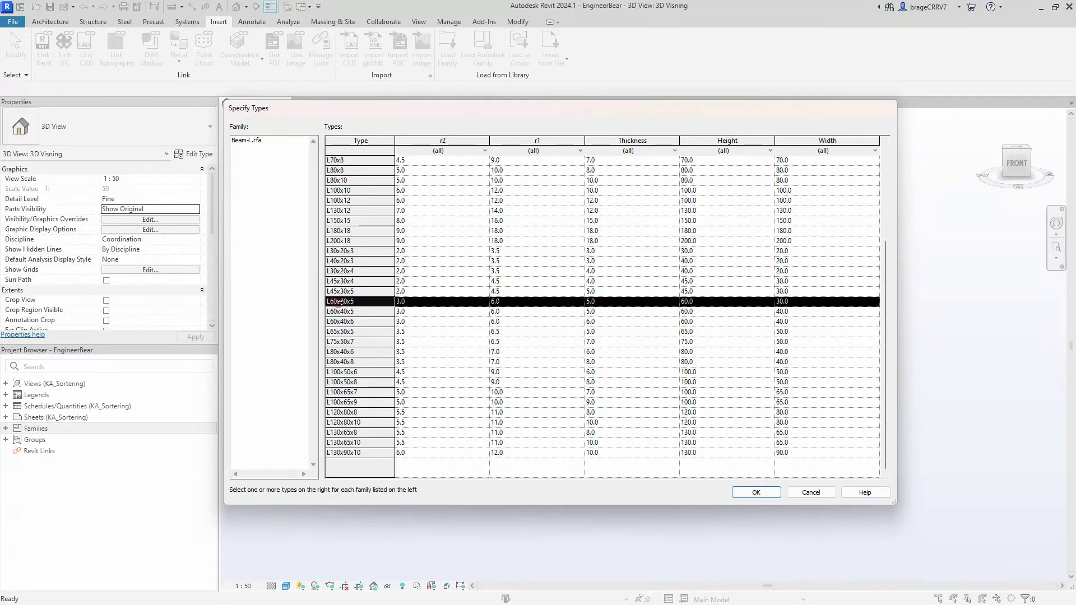
left_click(340, 351, "shift")
left_click(751, 494)
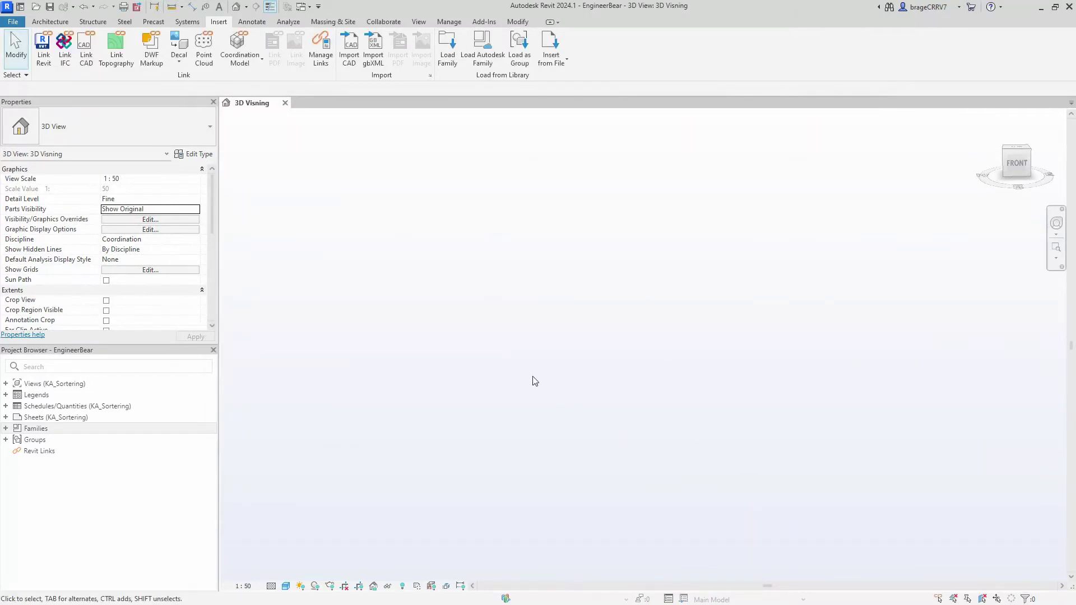
Step: Place an L60x30x5 Beam-L beam in the 3D view by picking start and end points
double_click(14, 430)
scroll(5, 435, "down", 6)
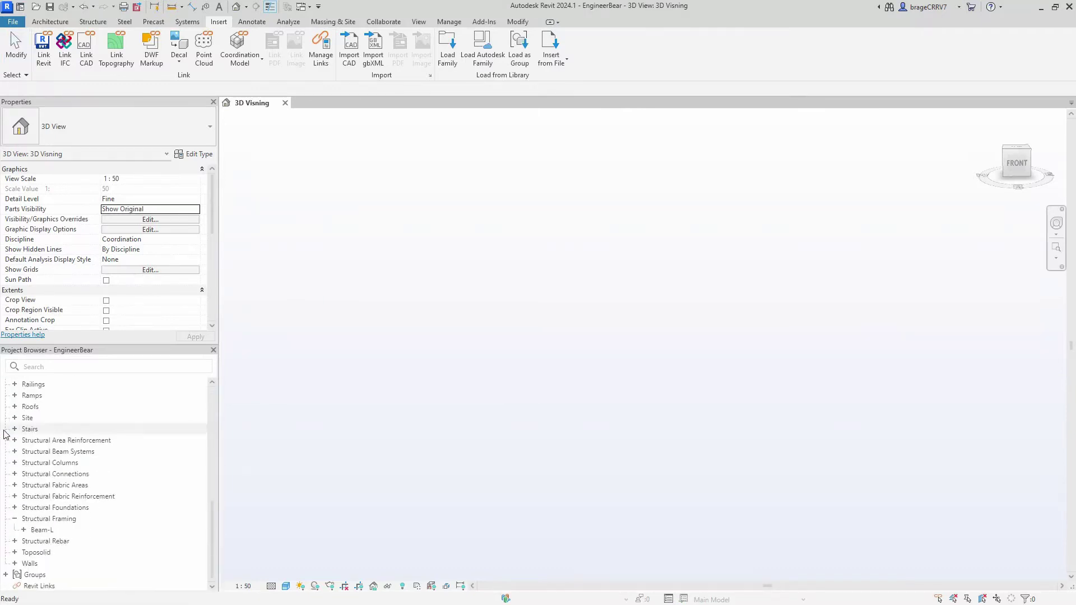
double_click(22, 530)
scroll(56, 504, "down", 2)
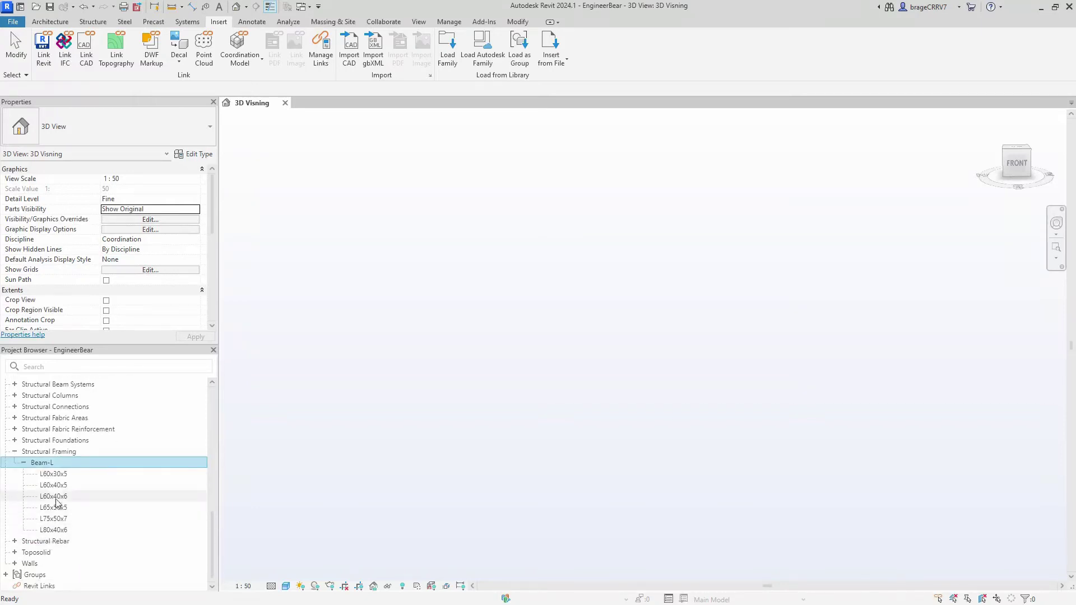
left_click(52, 474)
left_click_drag(53, 479, 668, 317)
left_click(667, 317)
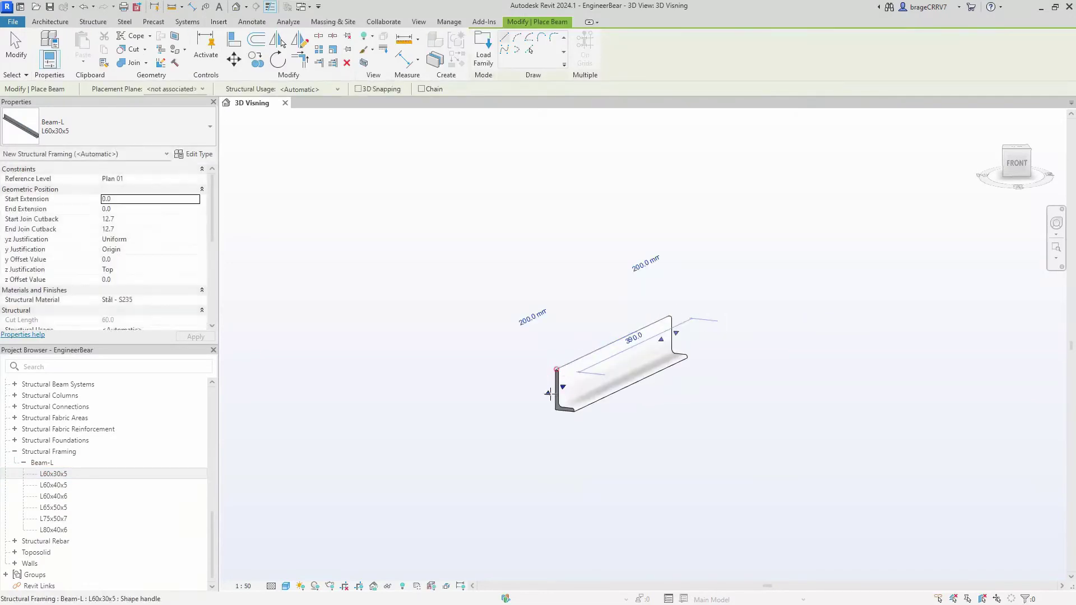
left_click(549, 394)
key("Escape")
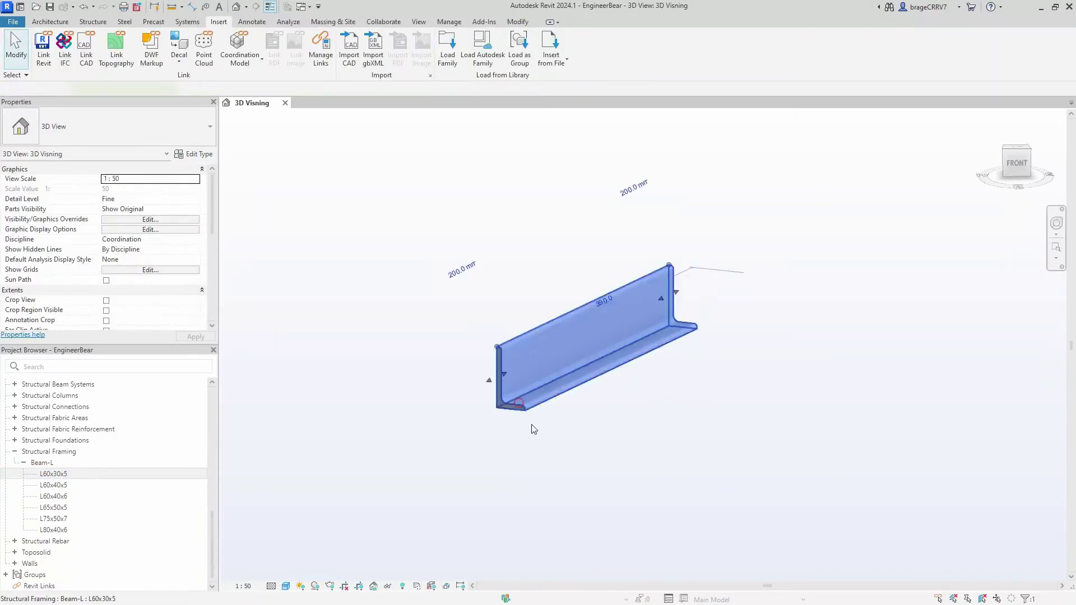
Step: Move the beam up and left, then open Beam-L's Family Types dialog
left_click(534, 429)
left_click_drag(475, 367, 361, 353)
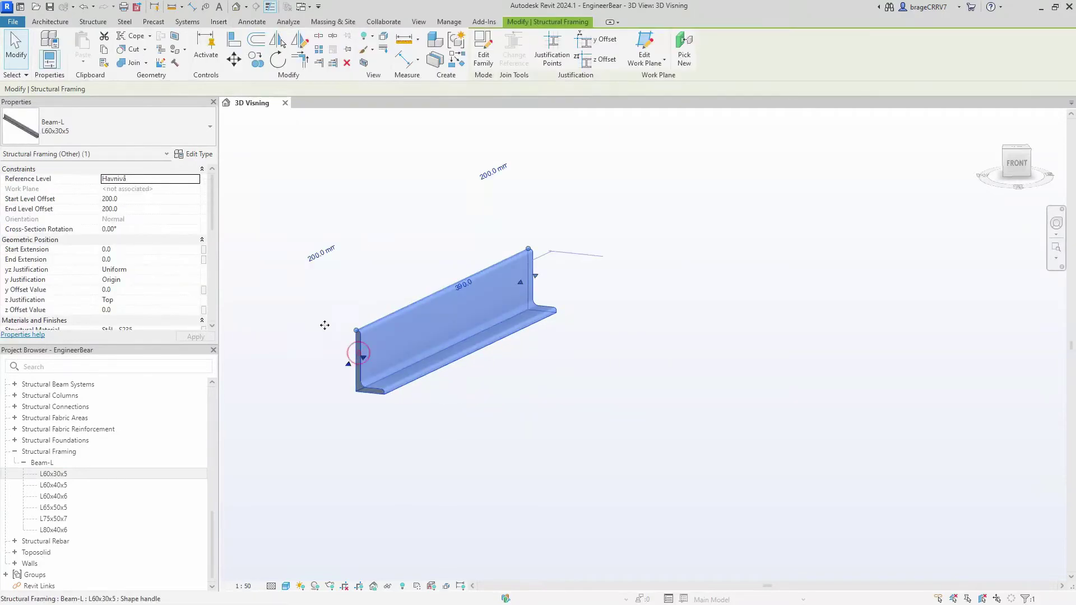
left_click(140, 127)
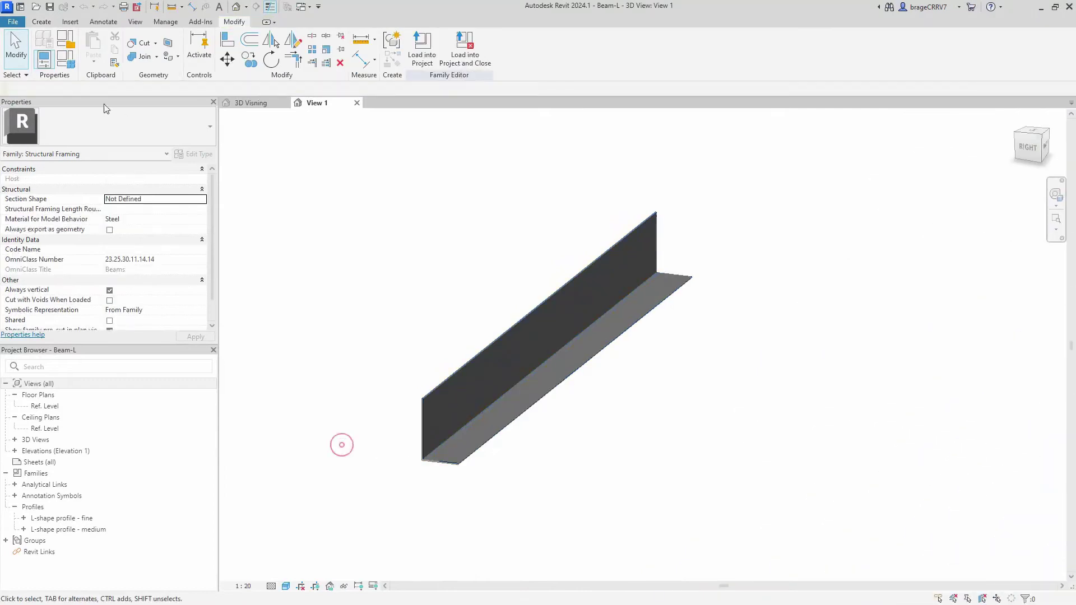
left_click(66, 58)
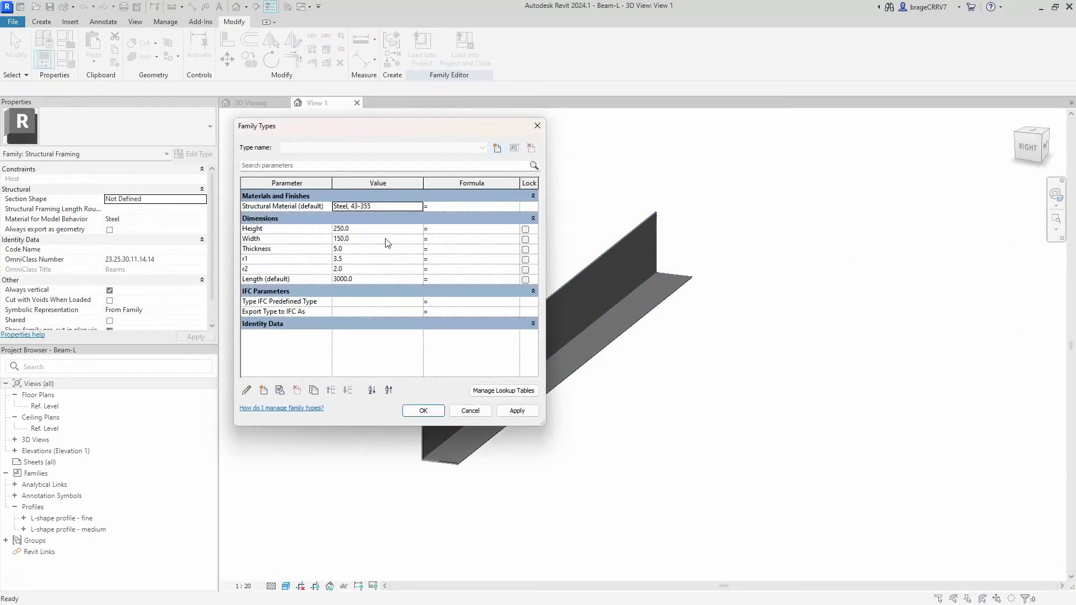
Step: Export the family types to Beam-L.txt, overwriting the existing file, and minimise Revit
left_click(537, 126)
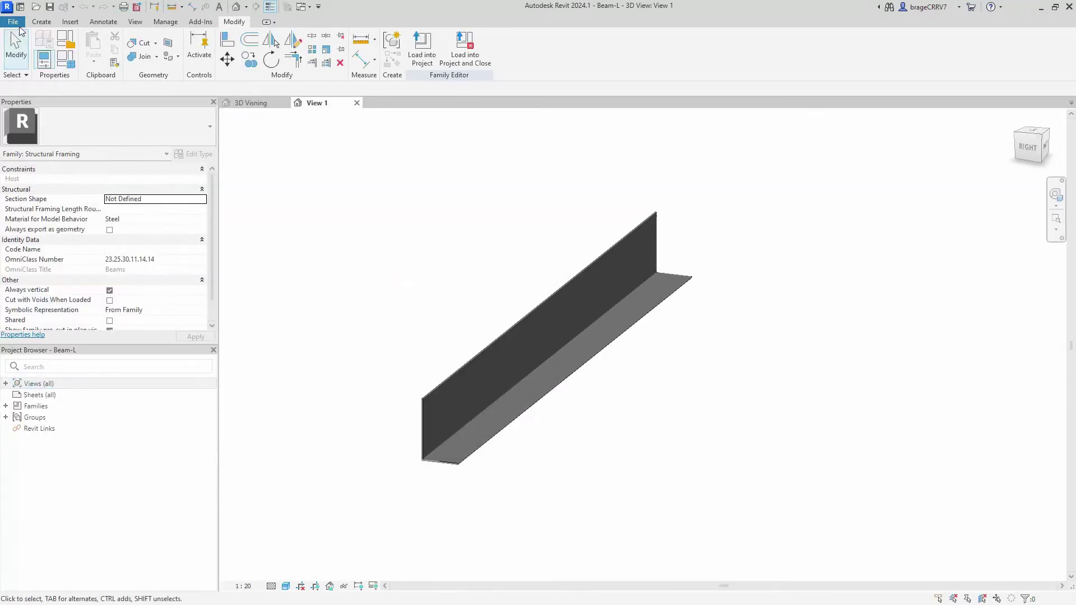
left_click(8, 22)
mouse_move(46, 182)
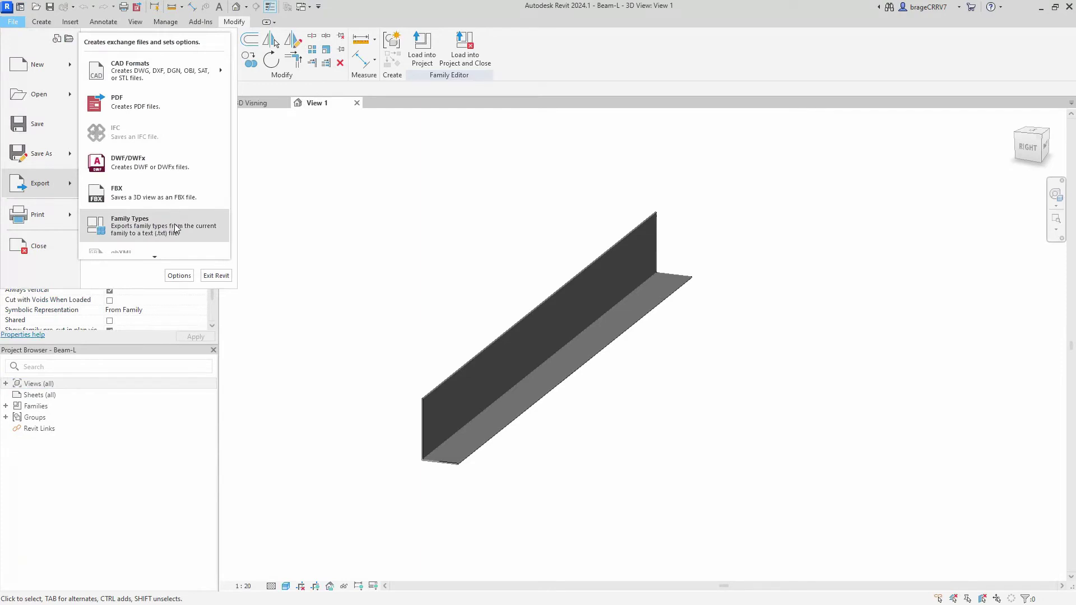
left_click(175, 228)
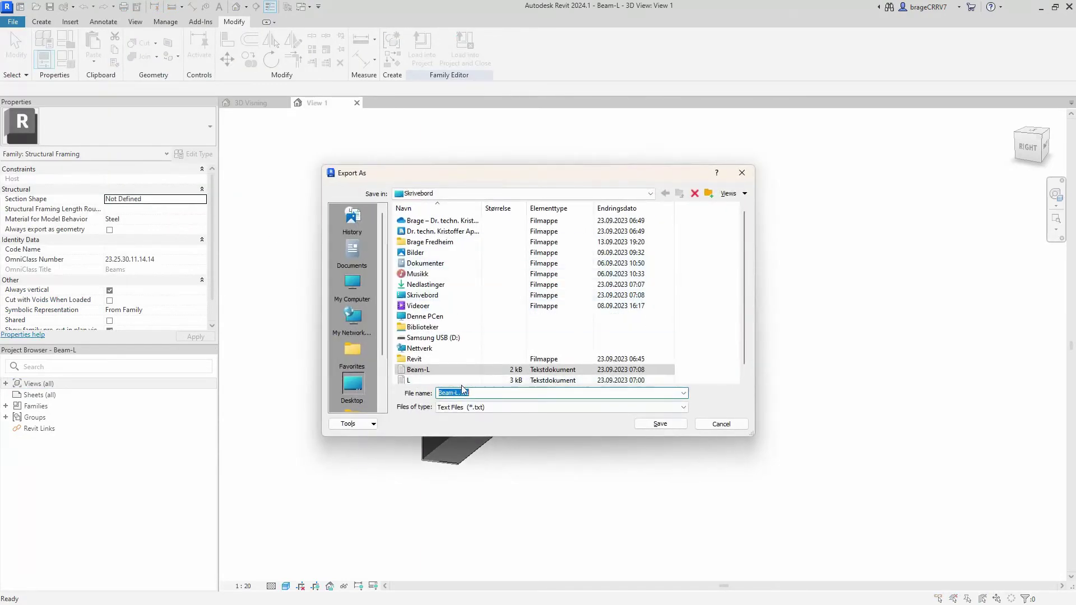
left_click(657, 424)
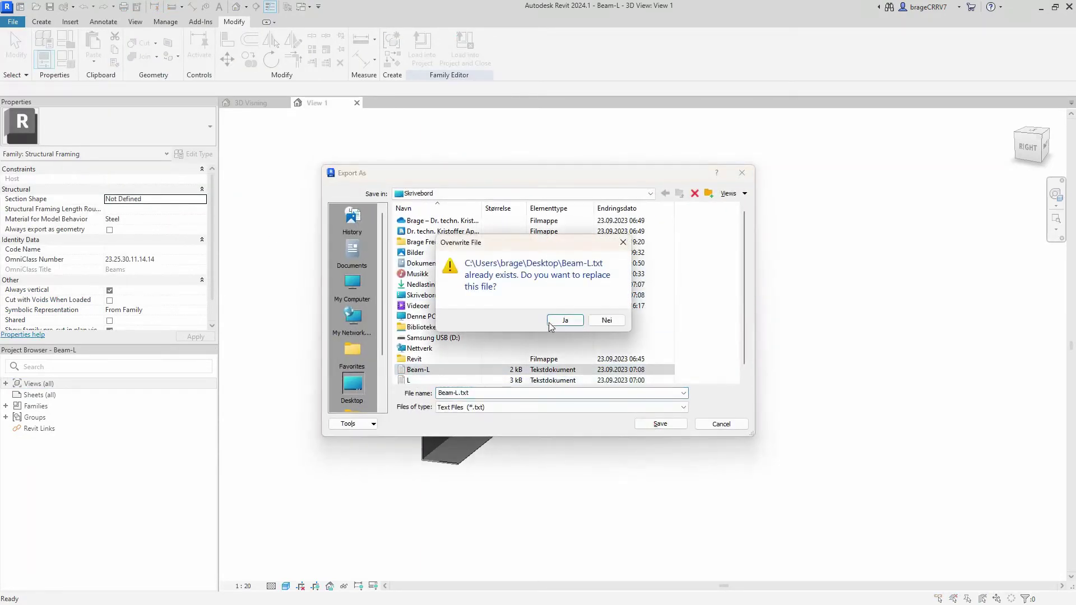
left_click(550, 323)
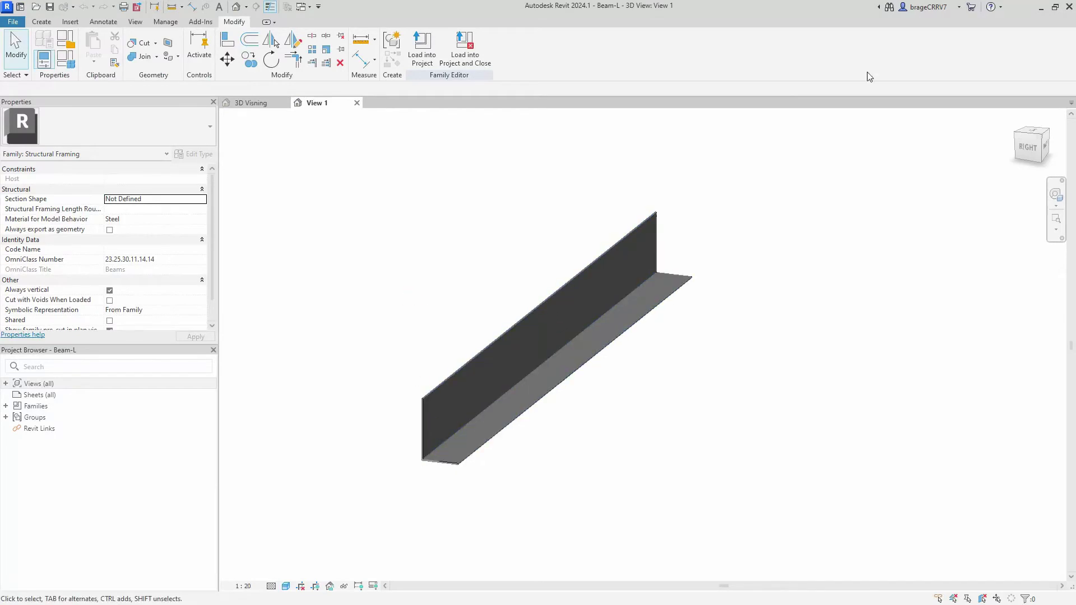
left_click(1040, 6)
Step: Open Beam-L.txt in Notepad and delete the unwanted leading header text
left_click(24, 185)
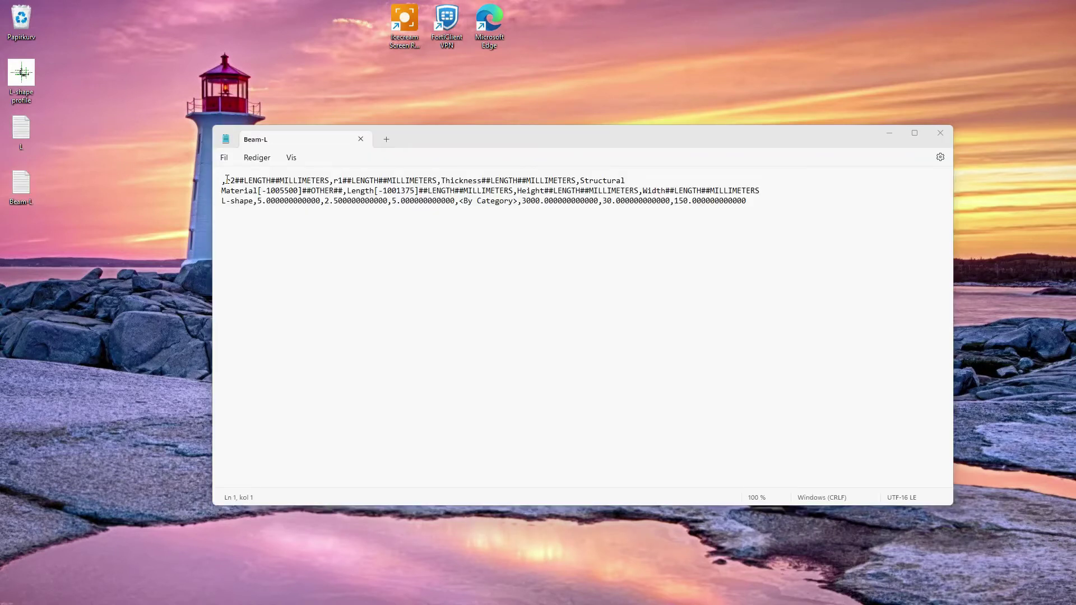
left_click_drag(227, 179, 343, 191)
key("Delete")
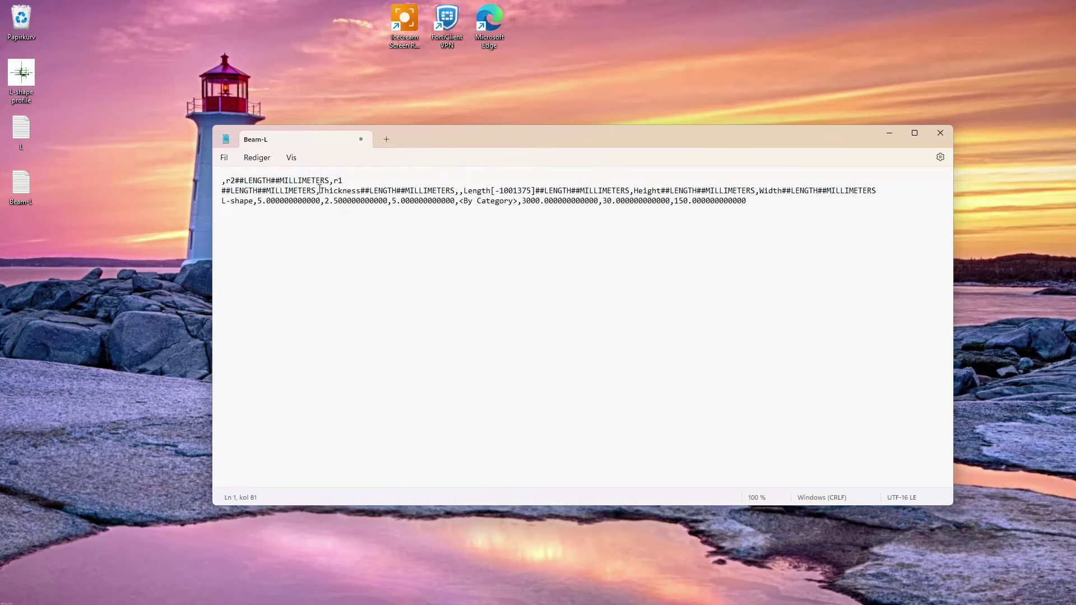
type(",")
Step: Remove the Length column heading and its extra comma before Height
left_click_drag(465, 190, 634, 190)
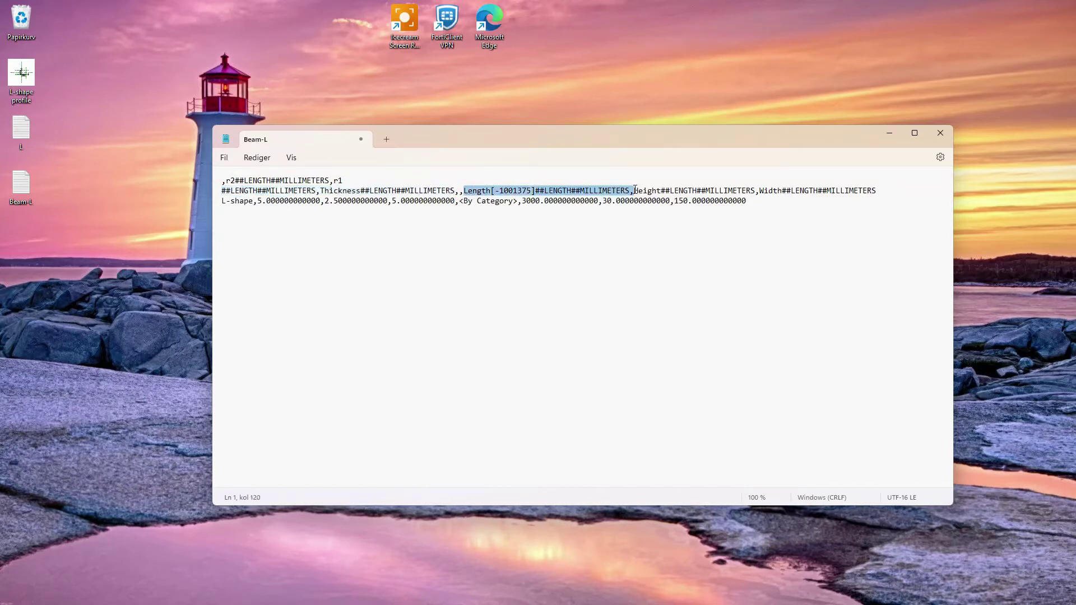
key("Delete")
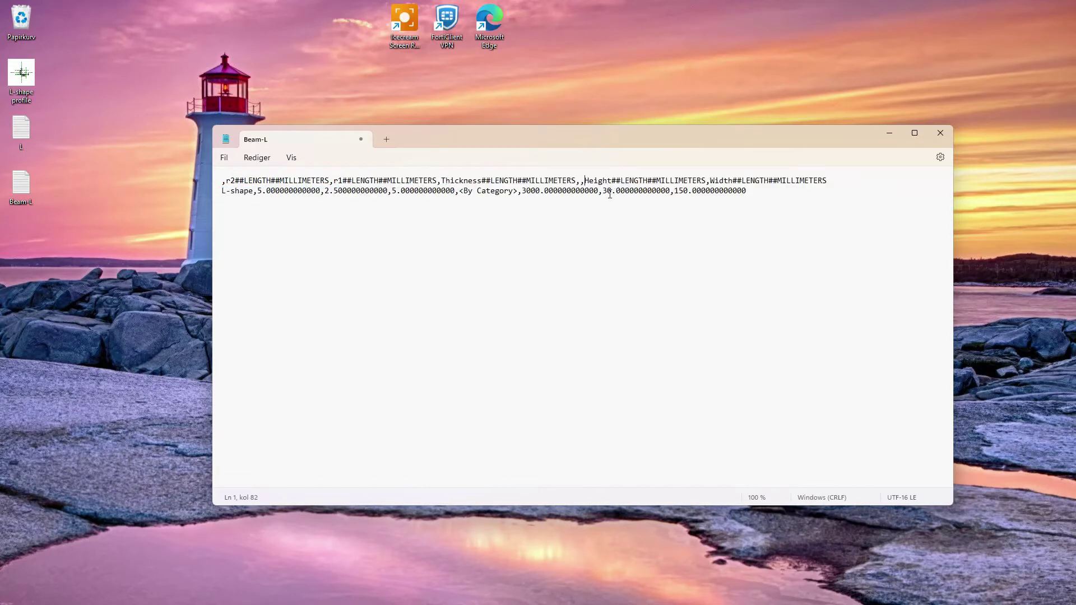
key("BackSpace")
left_click_drag(581, 180, 819, 182)
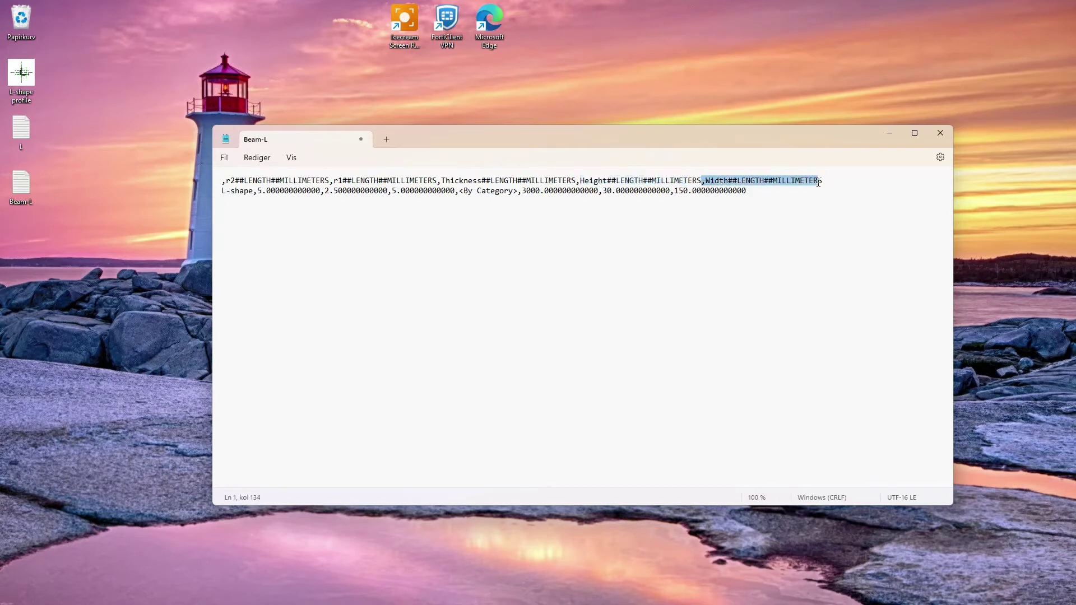
left_click_drag(223, 191, 748, 192)
Step: Replace the old values line with row L20x3,2,3.5,3,20,20 and paste a copy below
key("Delete")
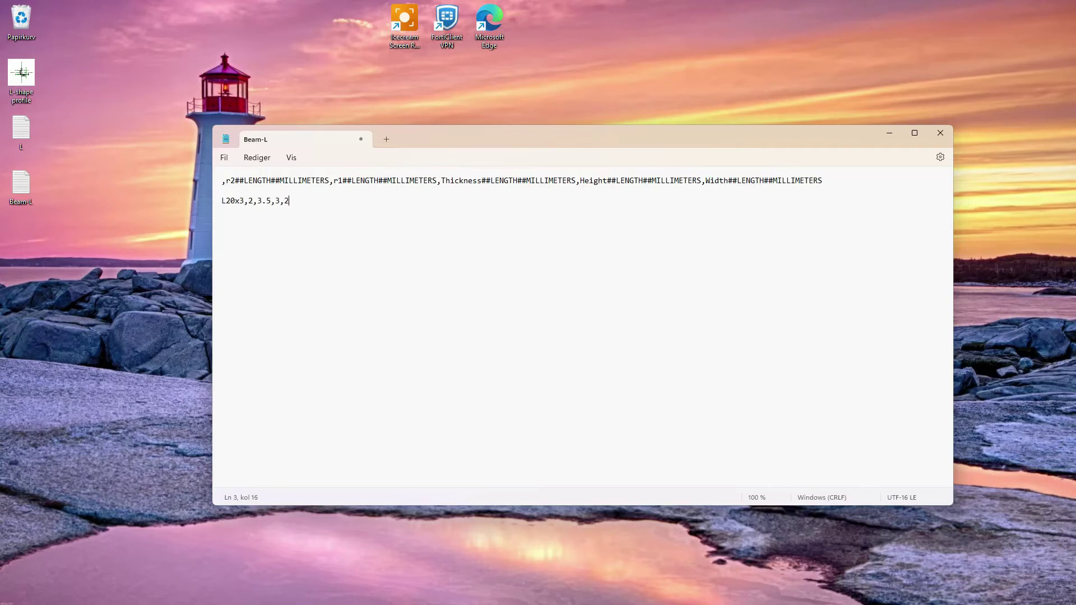
type(",20")
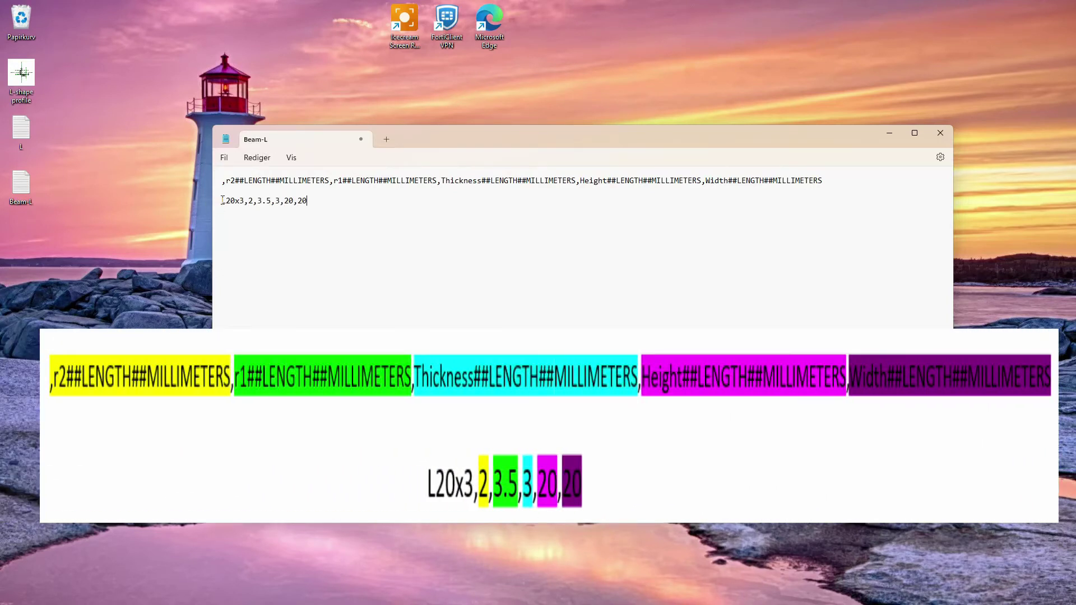
left_click_drag(222, 200, 311, 198)
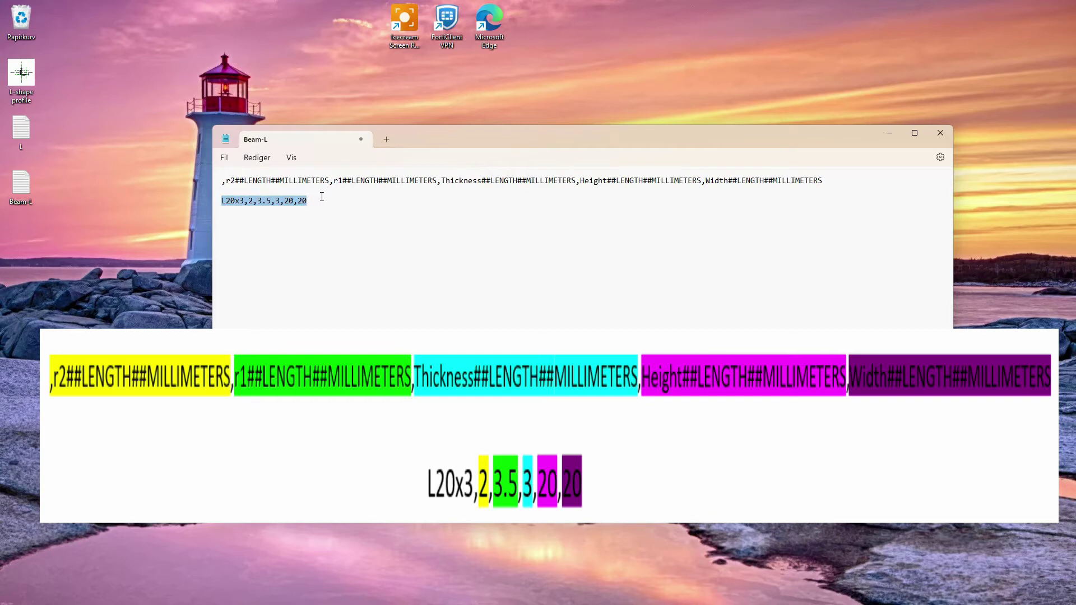
key("ctrl+c")
left_click(335, 197)
key("Return")
key("ctrl+v")
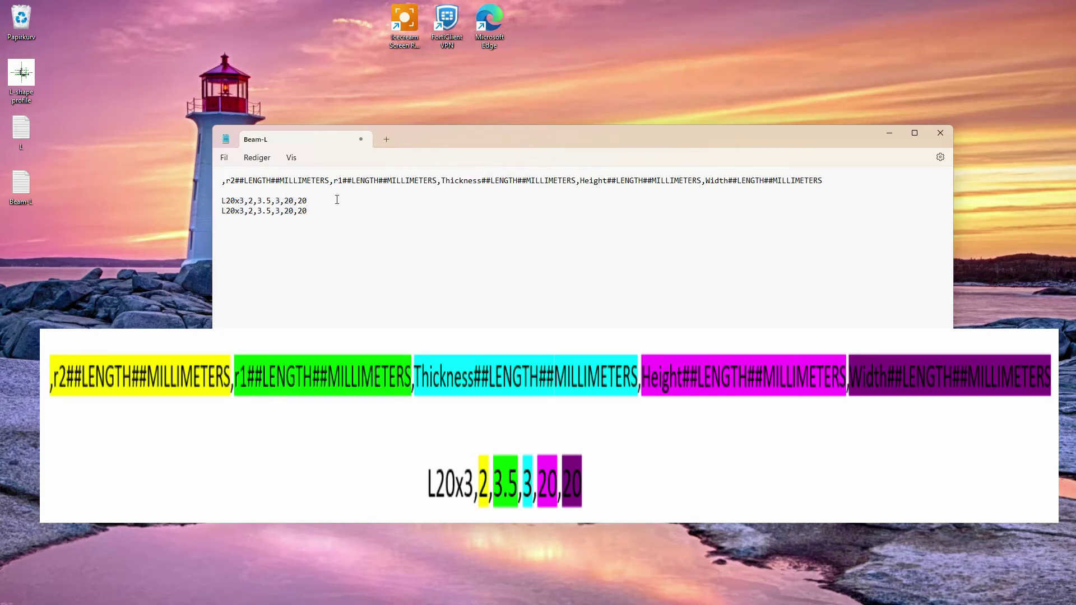
Step: Edit the copy into L25x3,2,3.5,3,25,25 and paste a spare copy beneath it
mouse_move(230, 210)
left_mouse_down()
mouse_move(307, 210)
mouse_move(216, 217)
left_mouse_up()
type("5,25")
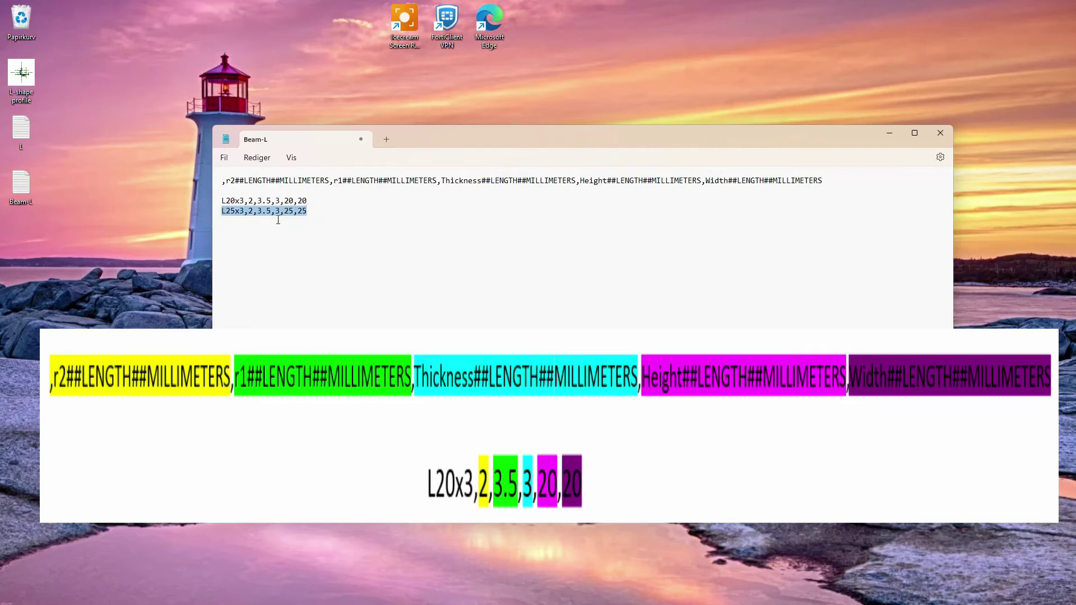
key("ctrl+c")
left_click(336, 213)
key("Return")
key("Return")
key("ctrl+v")
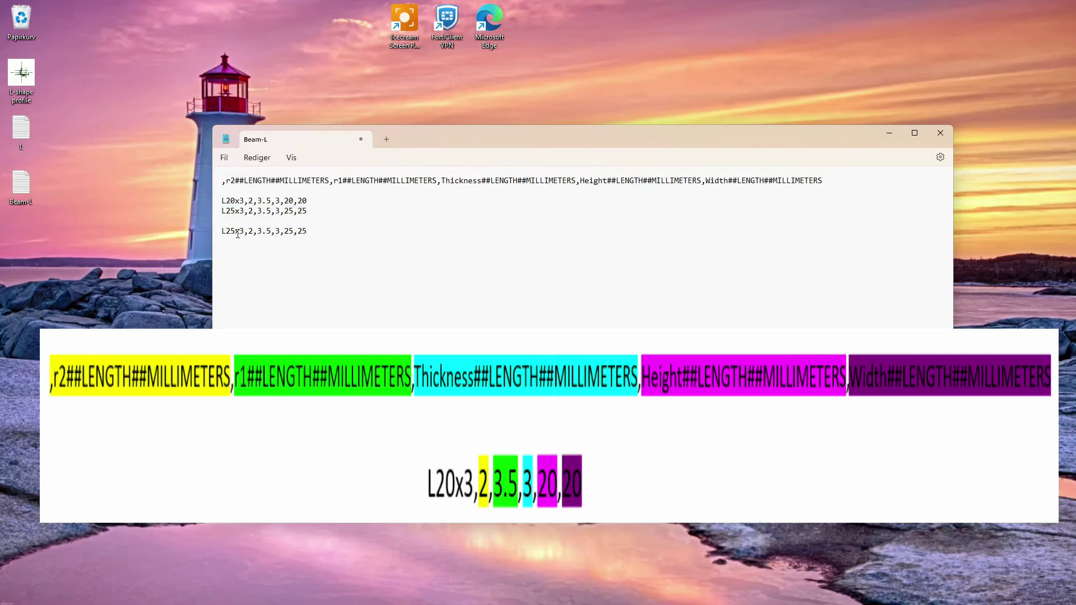
left_click(231, 230)
Step: Edit the spare row into the L45x25x3 profile with a height value of 45
key("BackSpace")
type("4")
double_click(237, 231)
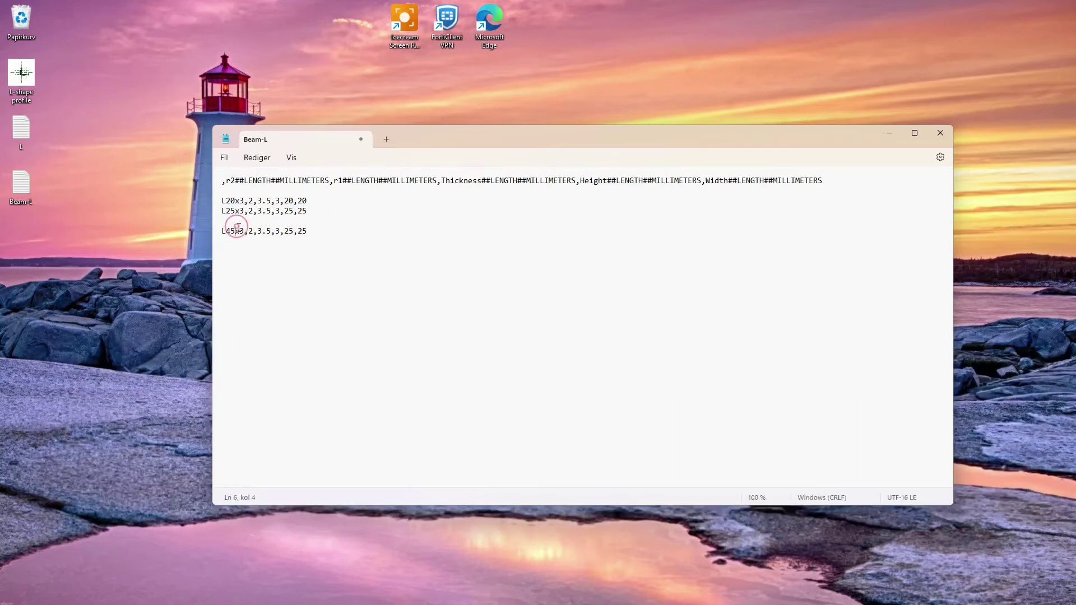
triple_click(240, 232)
left_click(241, 232)
type("25x")
left_click_drag(297, 231, 308, 230)
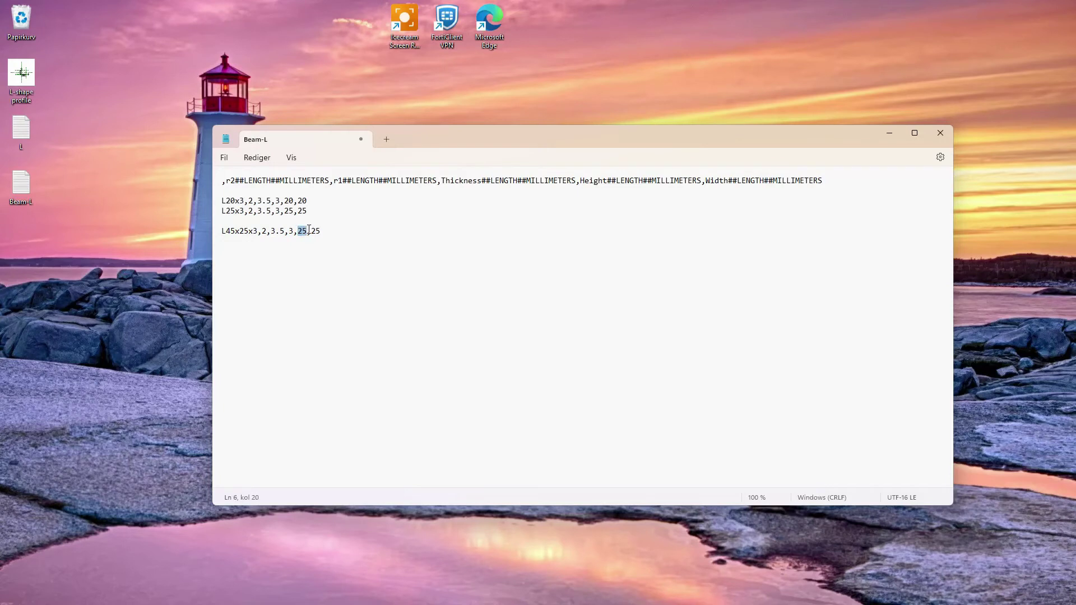
type("45")
triple_click(343, 239)
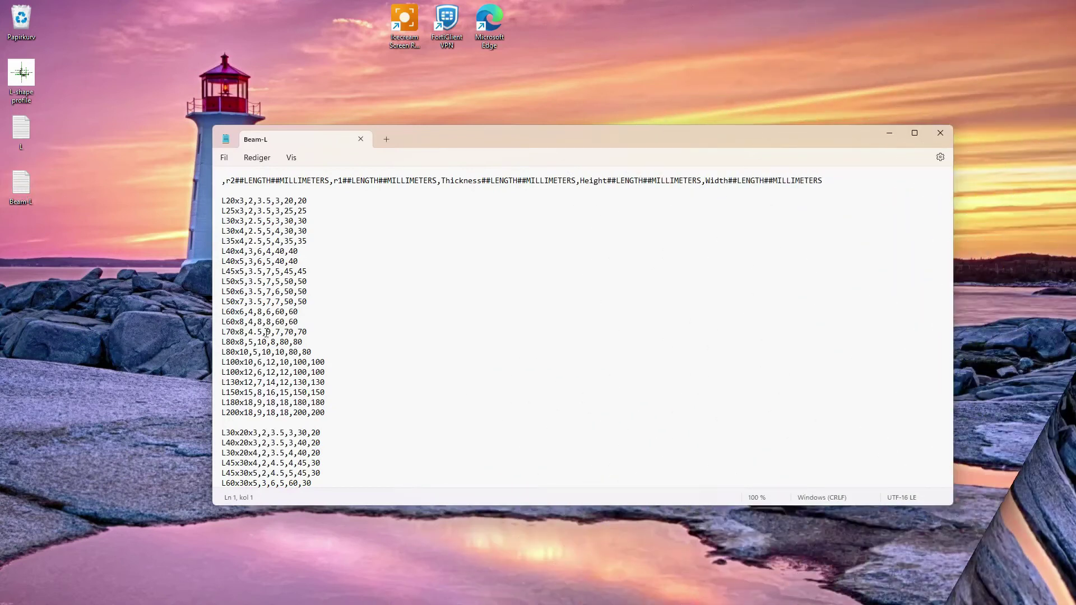
Step: Complete the remaining L-profile rows, save Beam-L.txt, and switch back to Revit
left_click(258, 321)
scroll(258, 320, "down", 5)
key("Tab")
key("Tab")
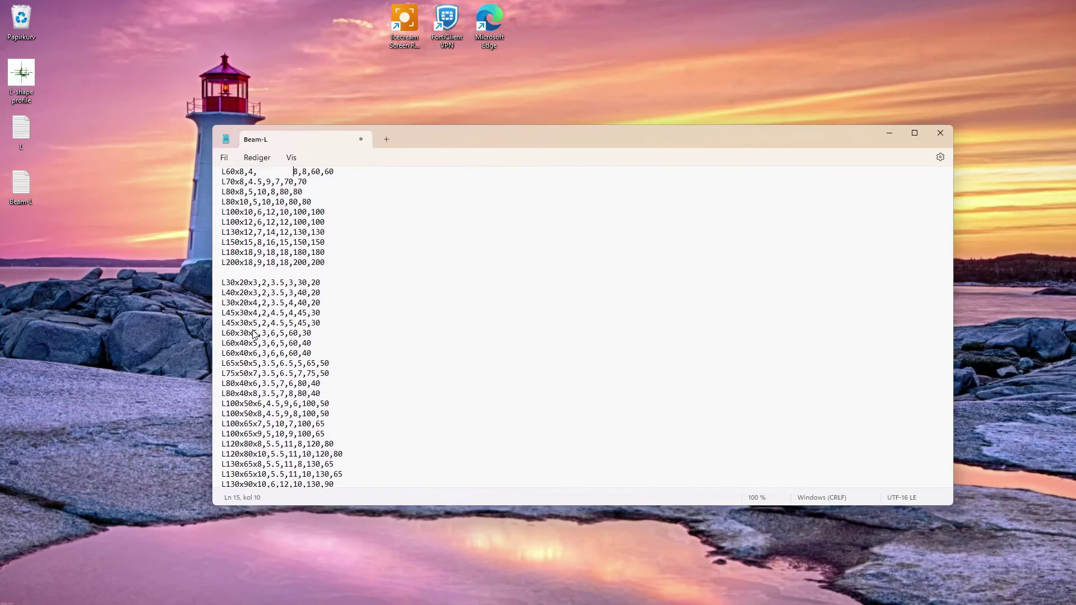
scroll(587, 327, "up", 5)
key("ctrl+z")
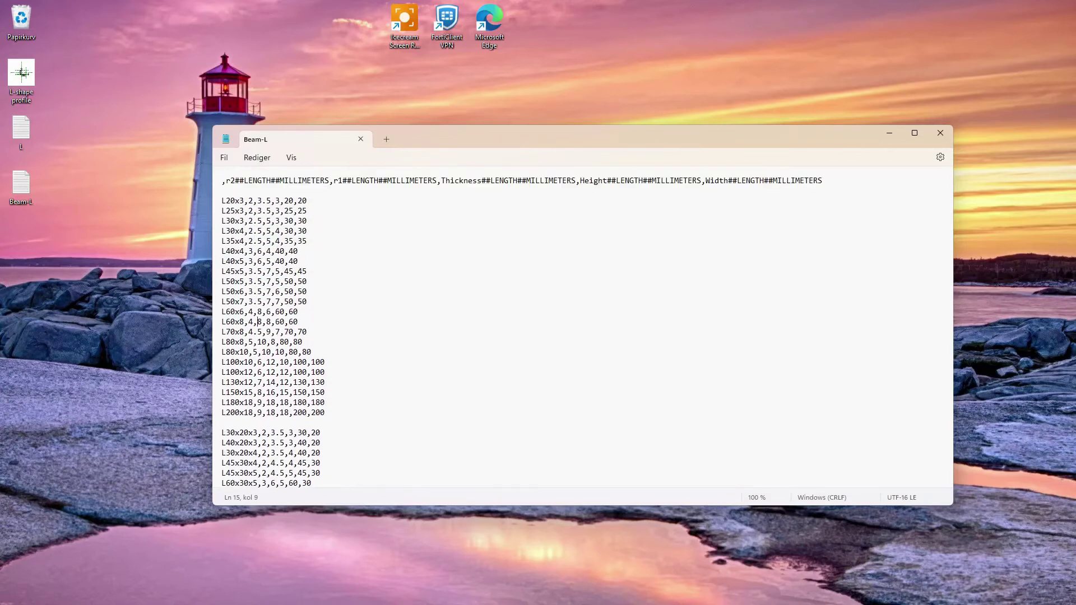
key("super+Tab")
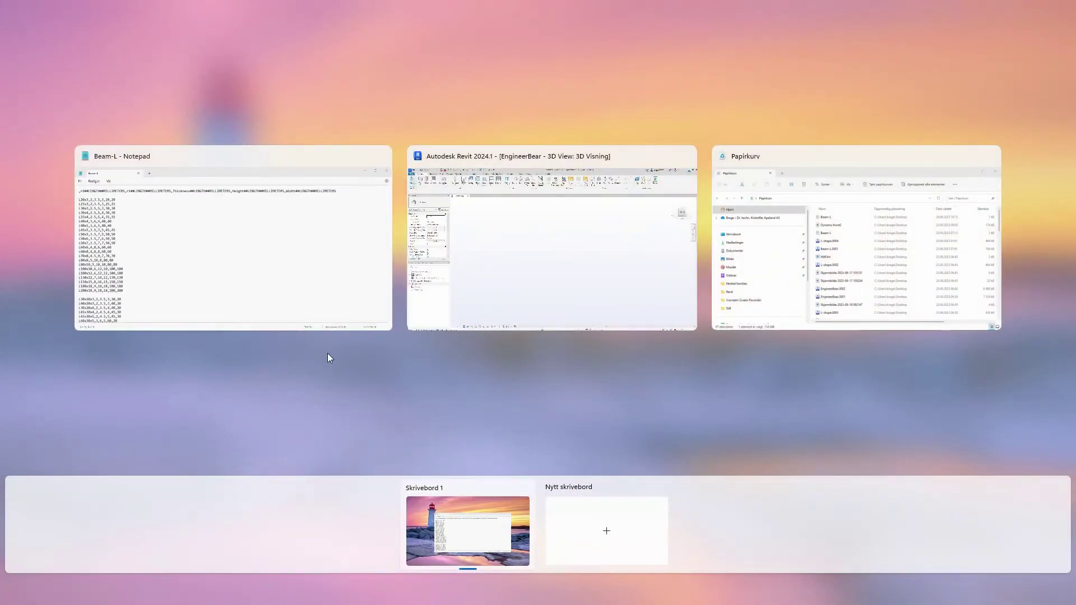
left_click(554, 239)
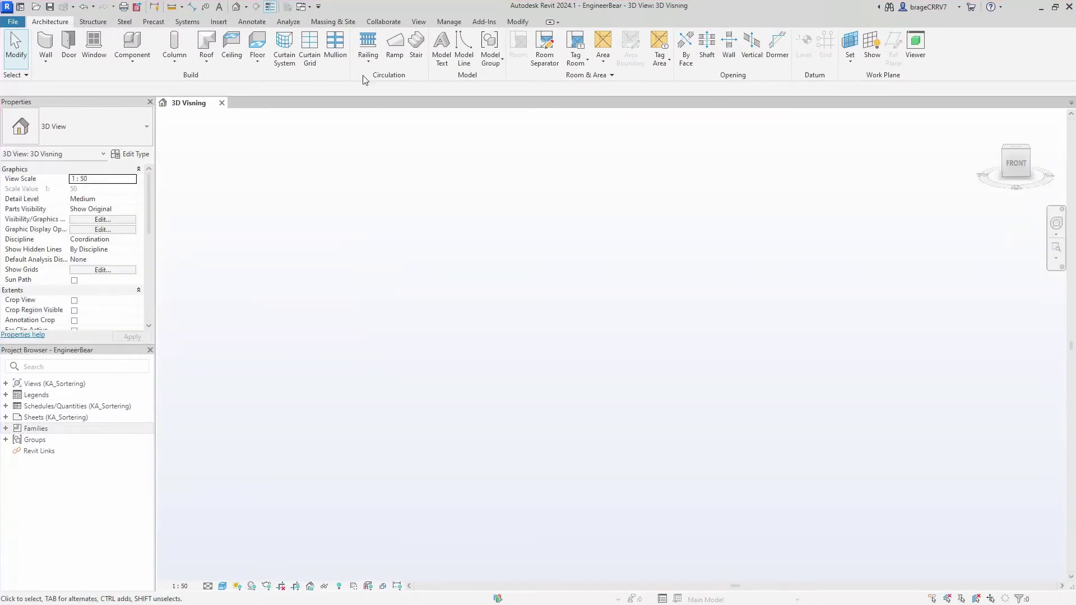
Step: Load Beam-L.rfa from the Desktop through Insert > Load Family
left_click(418, 21)
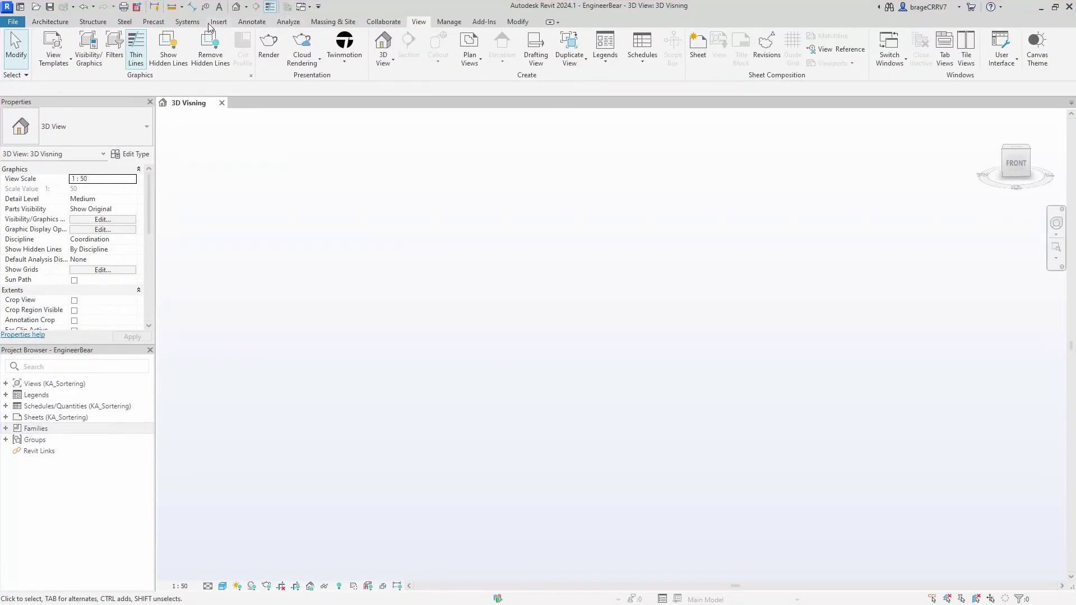
left_click(218, 23)
left_click(448, 46)
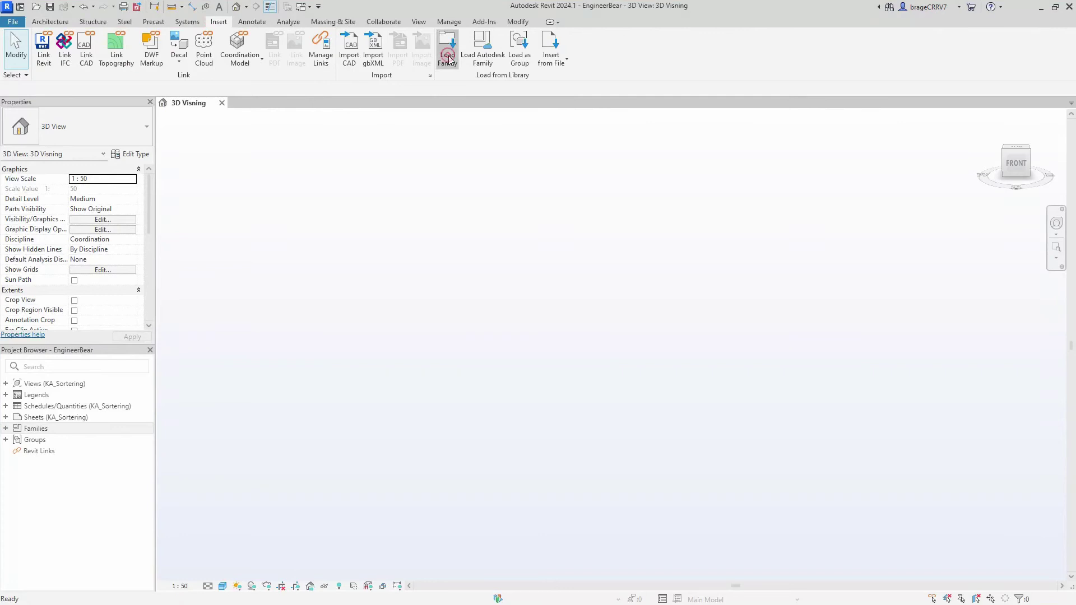
left_click(330, 315)
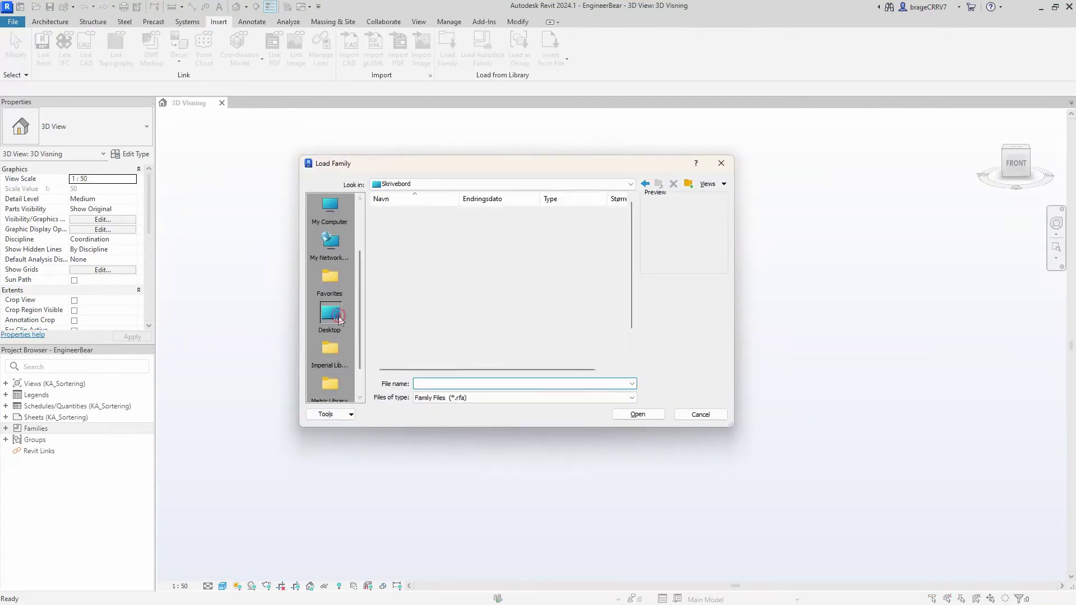
left_click(398, 349)
left_click(632, 414)
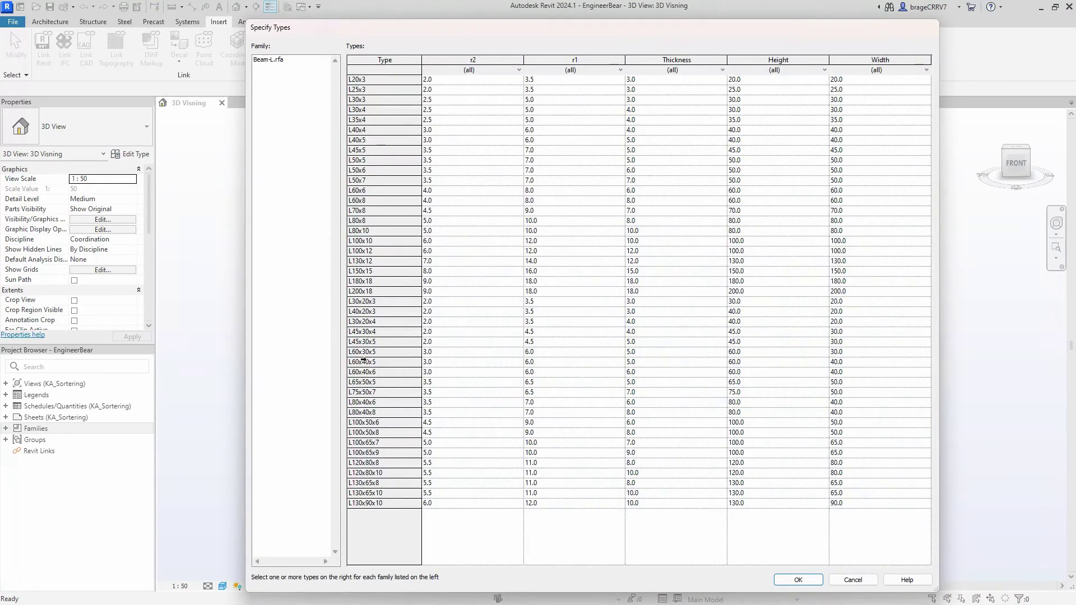
Step: Select the Beam-L types from L180x18 down to L30x20x4 and load them
left_click(365, 220)
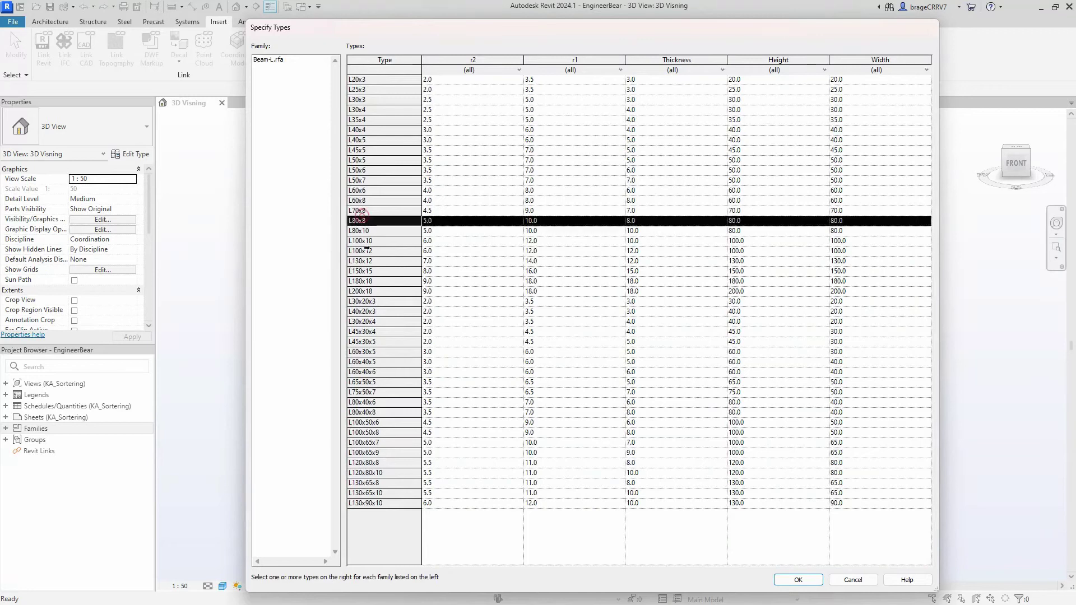
left_click(366, 412)
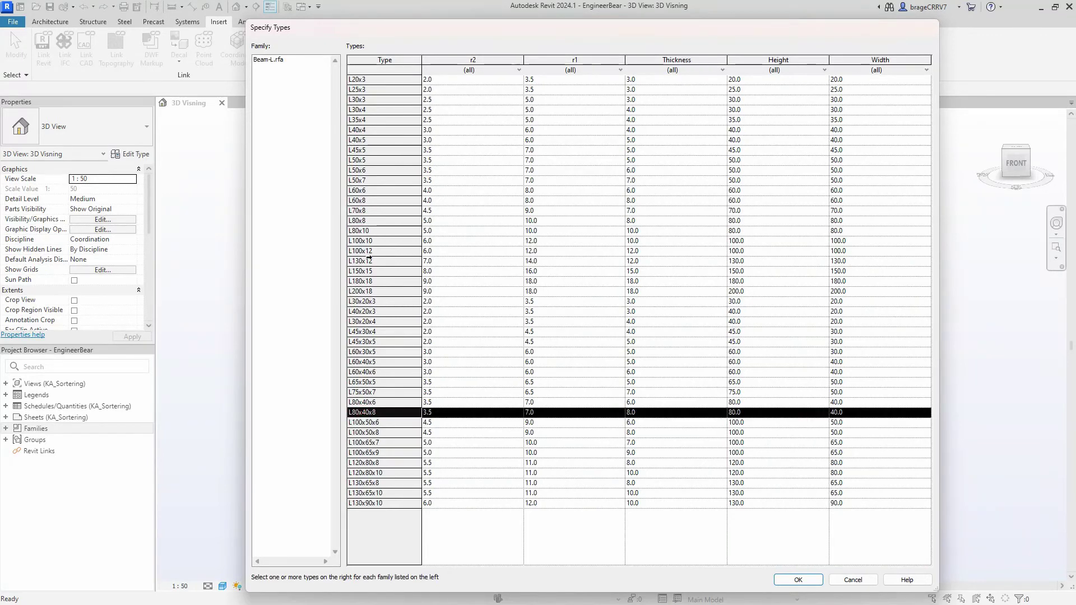
left_click(364, 281)
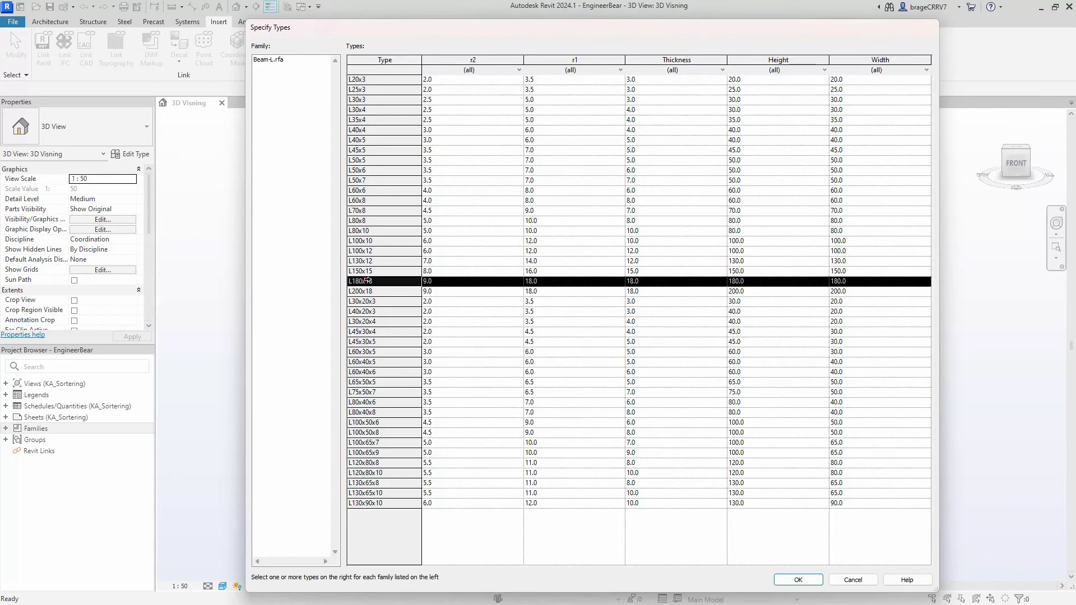
left_click(377, 323, "shift")
left_click(796, 579)
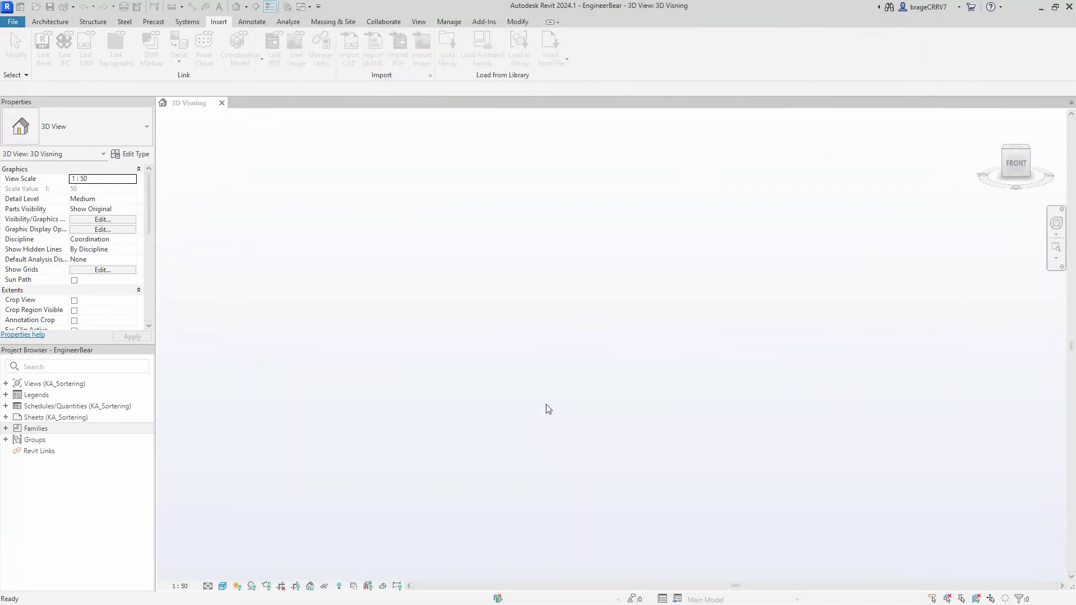
Step: Place an L30x20x3 Beam-L beam in the 3D view by picking two points
left_click(6, 428)
scroll(67, 482, "down", 6)
left_click(14, 519)
left_click(23, 529)
scroll(54, 552, "down", 2)
left_click_drag(53, 485, 611, 264)
left_click(610, 264)
left_click(447, 355)
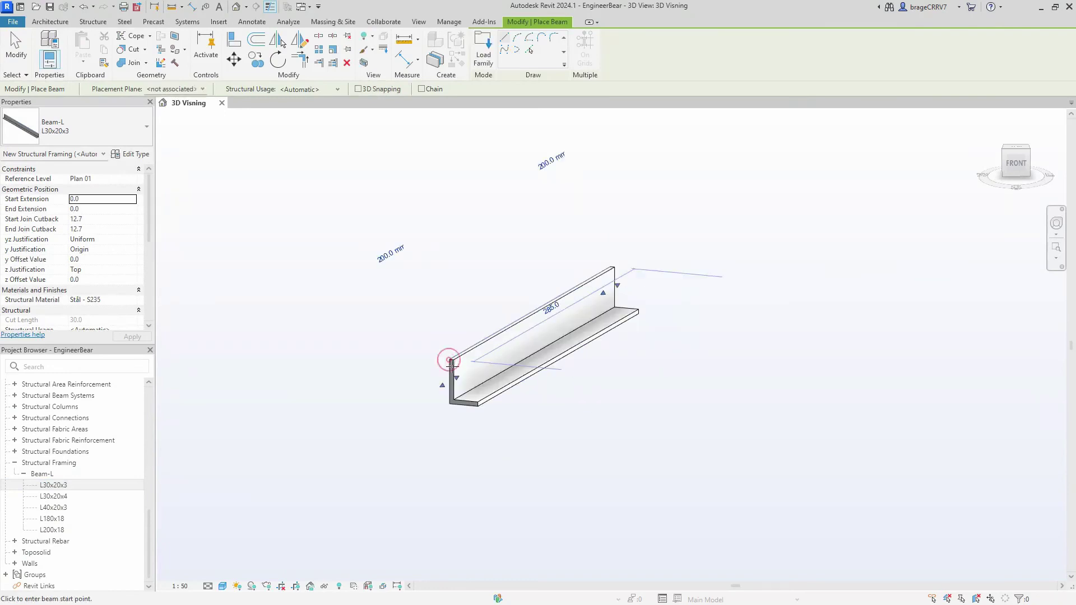
key("Escape")
Step: Switch the view detail level through Coarse and Medium, ending at Fine
scroll(472, 399, "up", 2)
left_click(209, 586)
left_click(224, 552)
left_click(208, 587)
left_click(227, 562)
left_click(208, 587)
left_click(220, 574)
Step: Change the placed beam's type to L200x18
left_click(399, 373)
left_click(94, 131)
key("Escape")
scroll(348, 288, "up", 5)
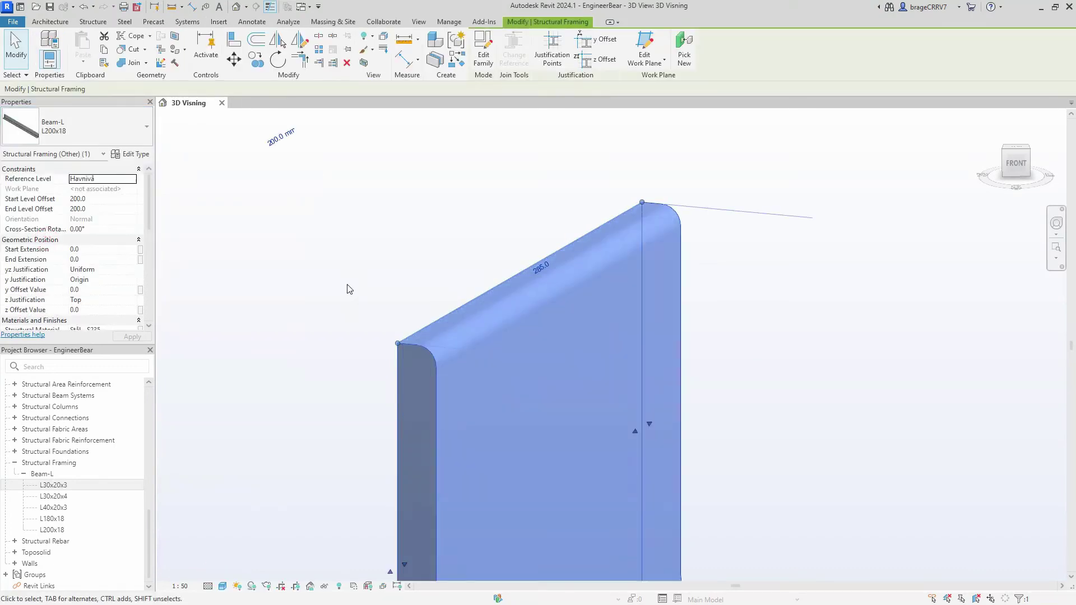
left_click(346, 297)
scroll(346, 297, "down", 5)
left_click(358, 307)
left_click(89, 125)
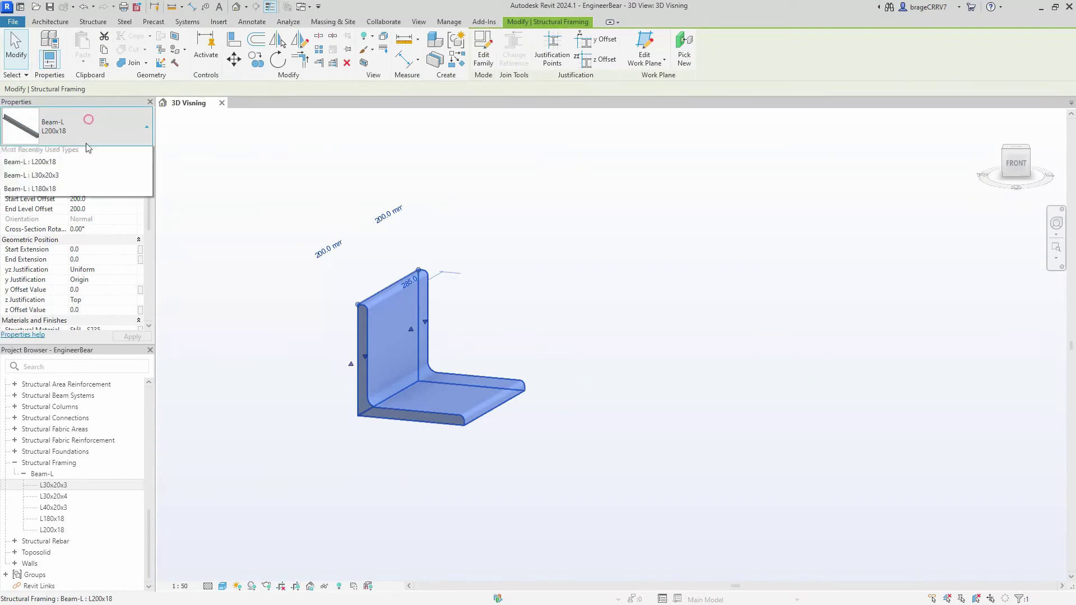